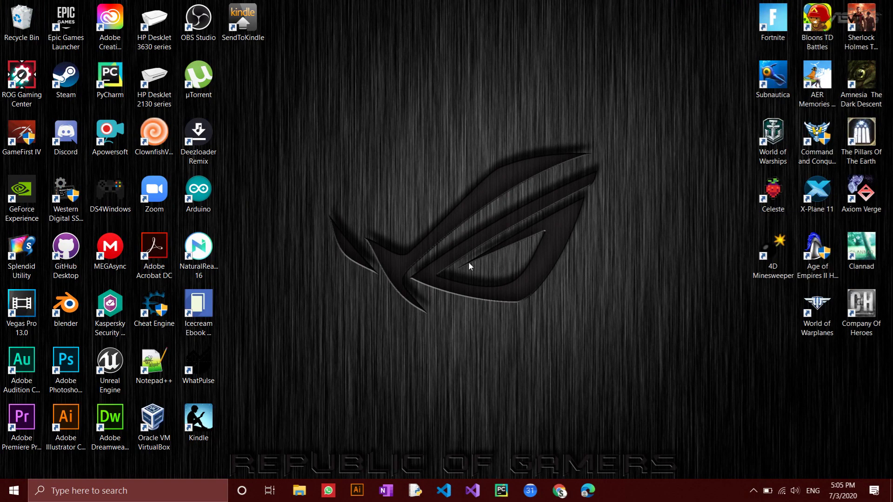
# - Bring up the Run dialog with 'control panel' prefilled as the command
pyautogui.press('super')
pyautogui.press('super')
pyautogui.press('super+r')
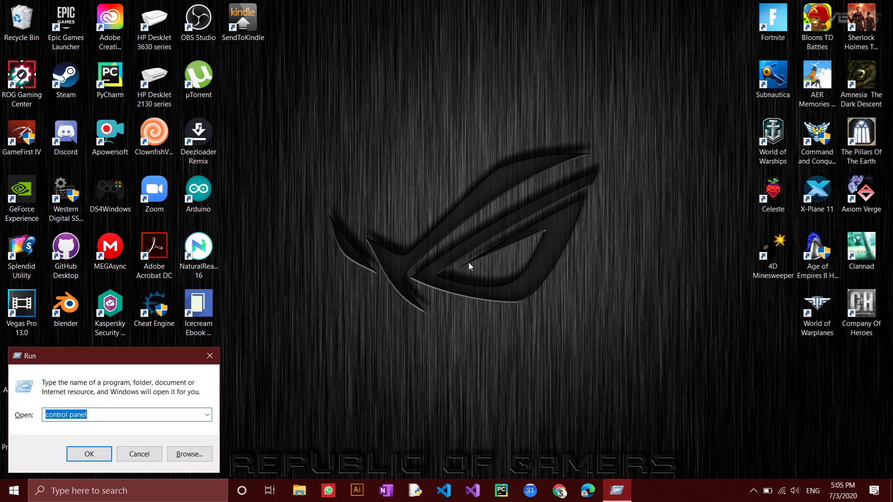
# - Run the 'control panel' command to open Control Panel's all-items view
pyautogui.press('End')
pyautogui.press('Return')
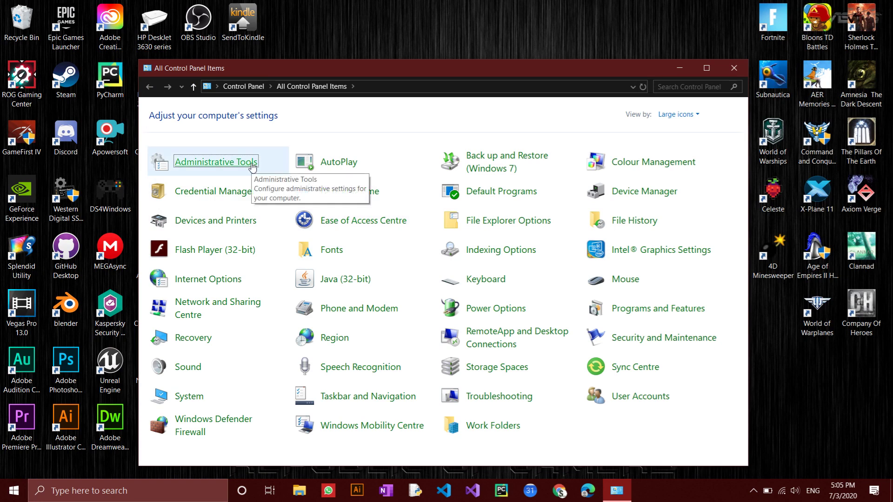
# - Open Administrative Tools from Control Panel and launch the Event Viewer shortcut
pyautogui.doubleClick(251, 167)
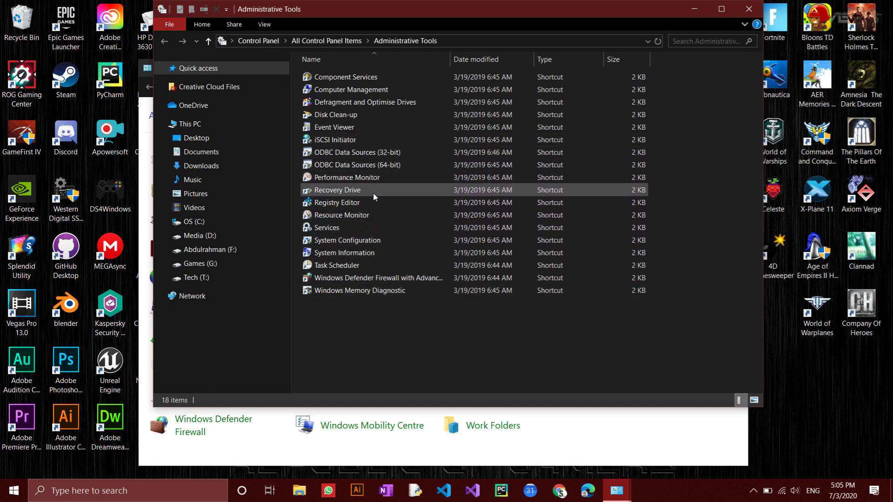
pyautogui.click(361, 128)
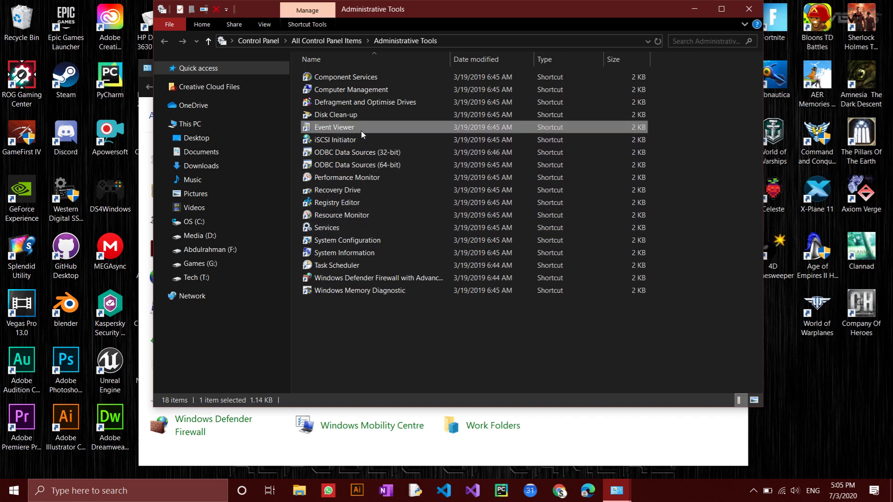
# - Launch Event Viewer and show the Windows Logs > Application log
pyautogui.doubleClick(361, 131)
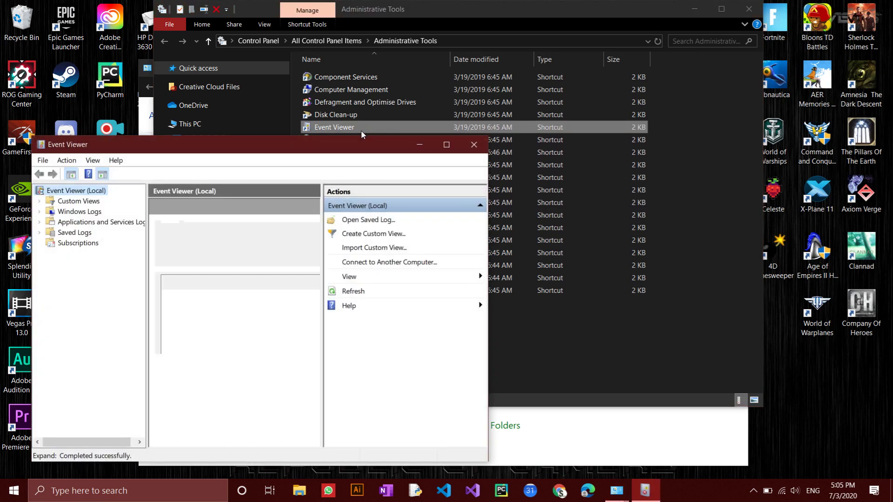
pyautogui.doubleClick(75, 211)
pyautogui.click(85, 222)
pyautogui.moveTo(301, 146); pyautogui.dragTo(304, 144)
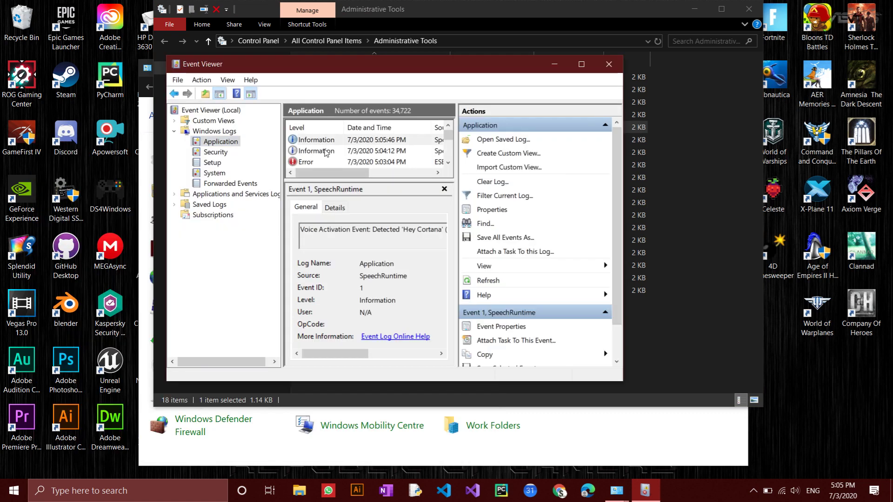
# - Copy the 5:03:04 PM ESENT Error event's details as text, then open File Explorer
pyautogui.click(315, 163)
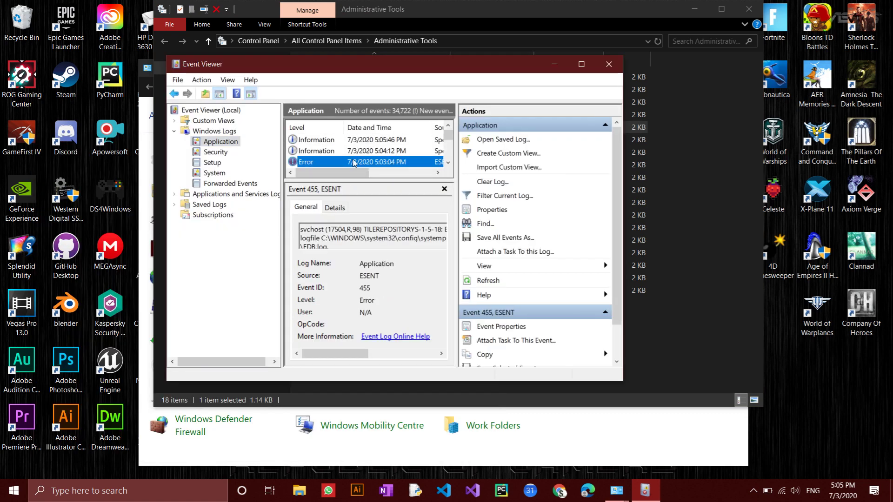
pyautogui.moveTo(332, 179); pyautogui.dragTo(332, 230)
pyautogui.click(325, 162)
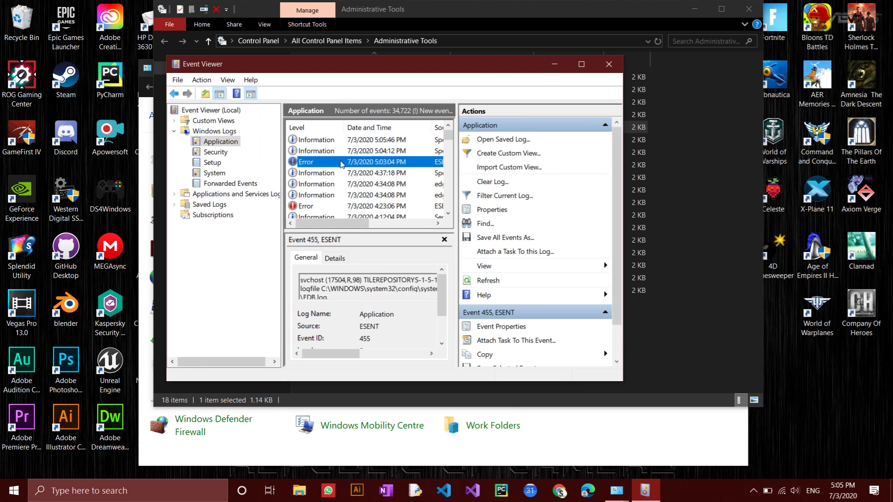
pyautogui.rightClick(341, 163)
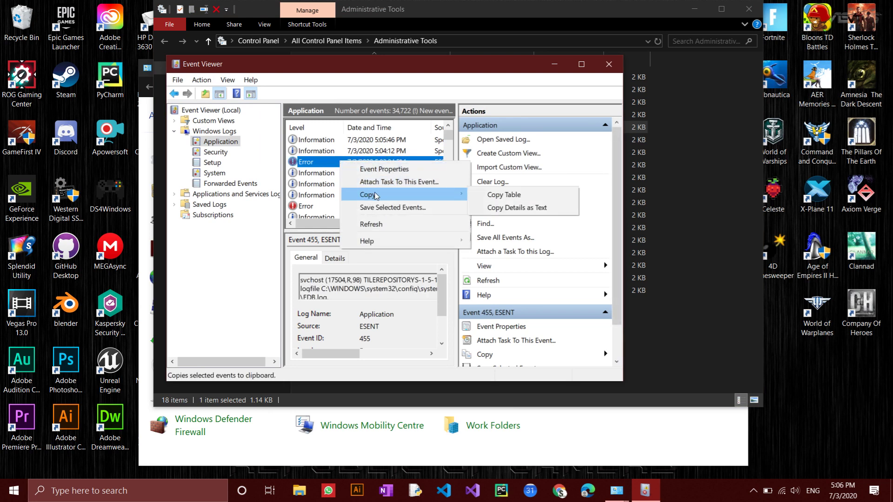
pyautogui.click(510, 208)
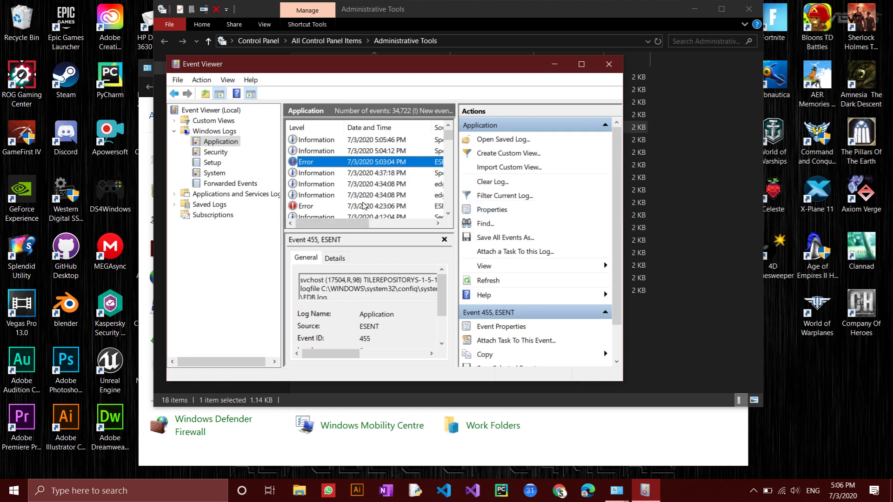
pyautogui.press('super+e')
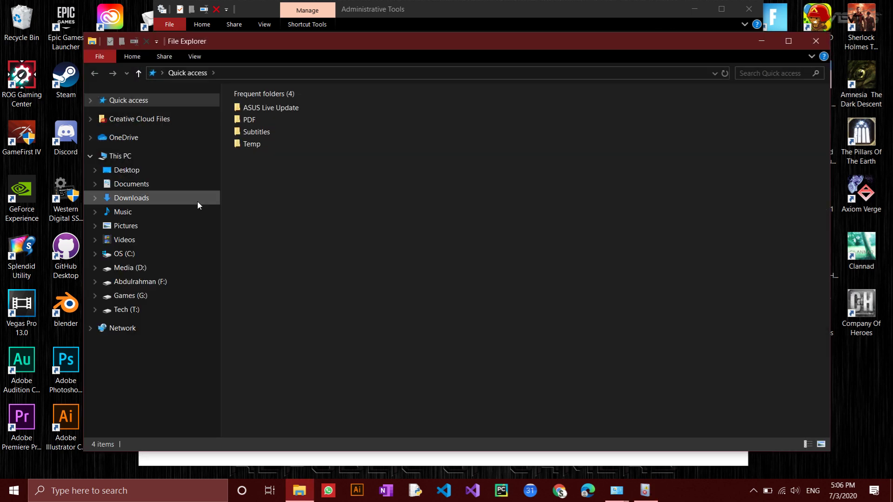
# - Create a 'New Text Document' in Downloads and open it in Notepad
pyautogui.click(197, 201)
pyautogui.rightClick(318, 202)
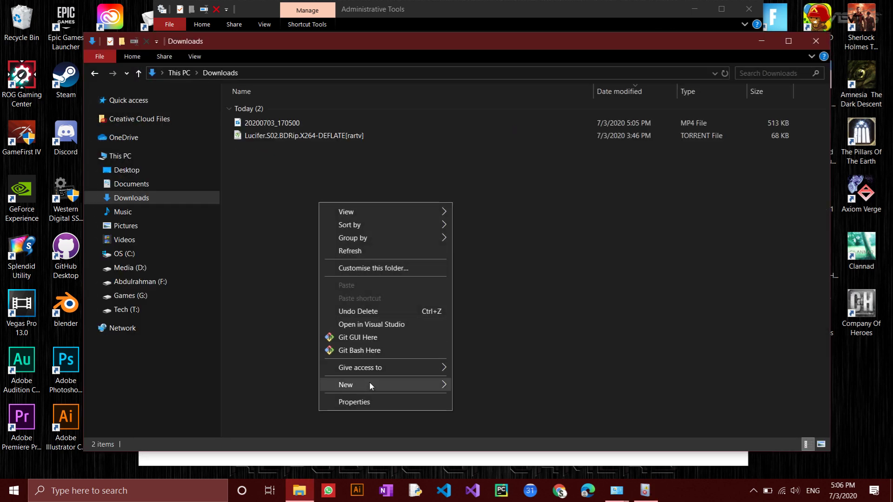
pyautogui.moveTo(347, 384)
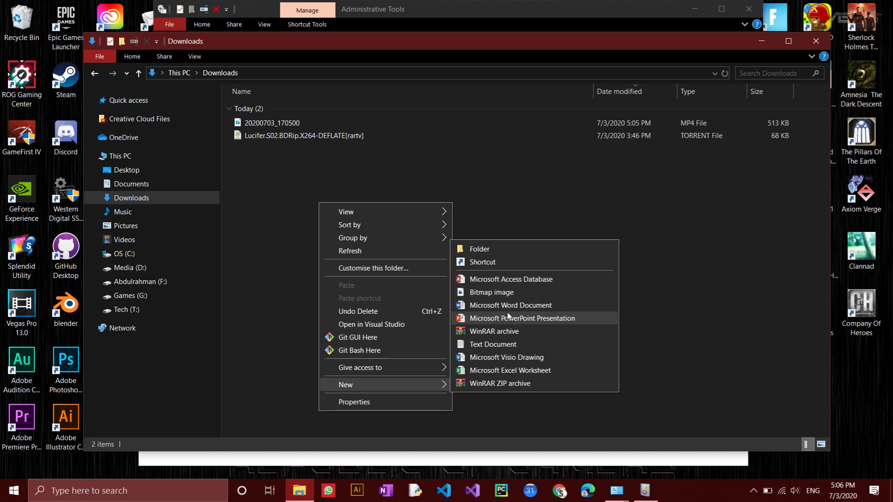
pyautogui.click(492, 344)
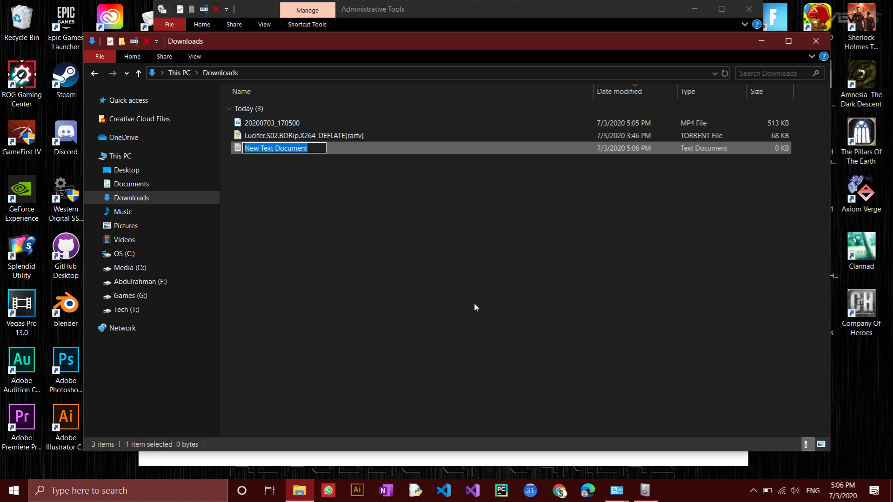
pyautogui.press('Return')
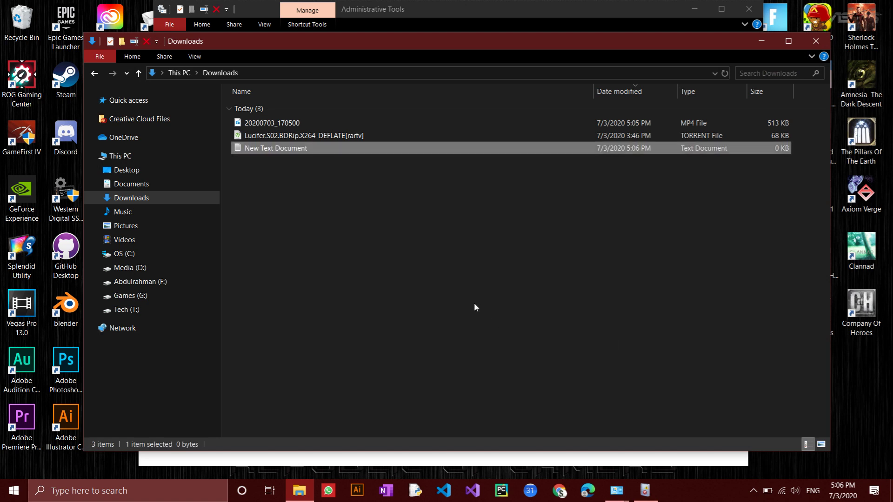
pyautogui.press('Return')
pyautogui.moveTo(470, 334); pyautogui.dragTo(358, 77)
# - Paste the ESENT event 455 XML details into the document and save it
pyautogui.click(382, 128)
pyautogui.hotkey('ctrl', 'v')
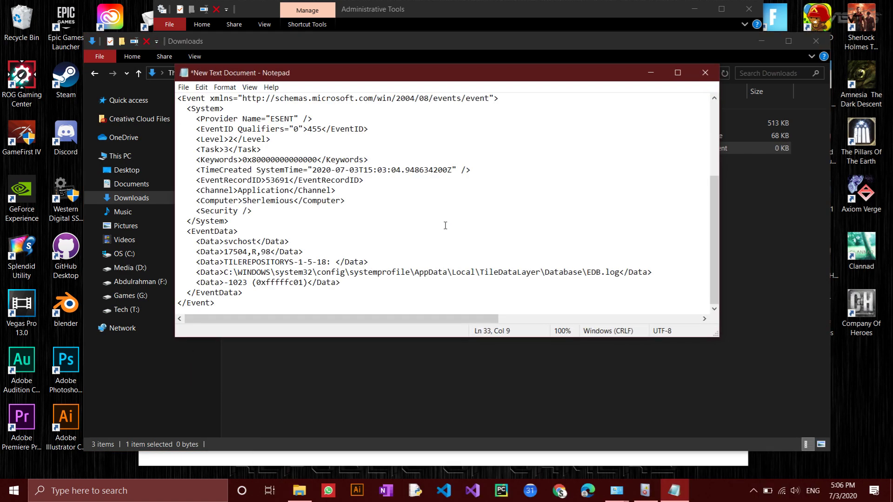
pyautogui.scroll(5, 445, 225)
pyautogui.scroll(-5, 469, 238)
pyautogui.hotkey('ctrl', 's')
pyautogui.click(183, 86)
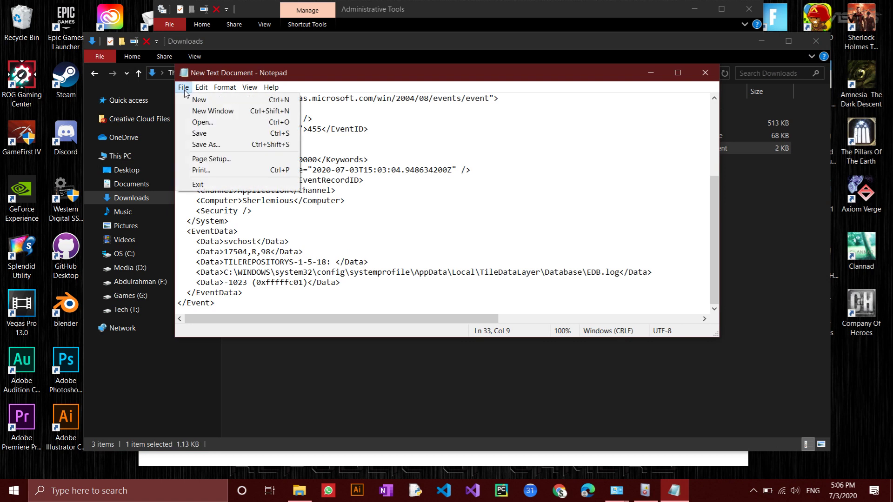
pyautogui.click(200, 133)
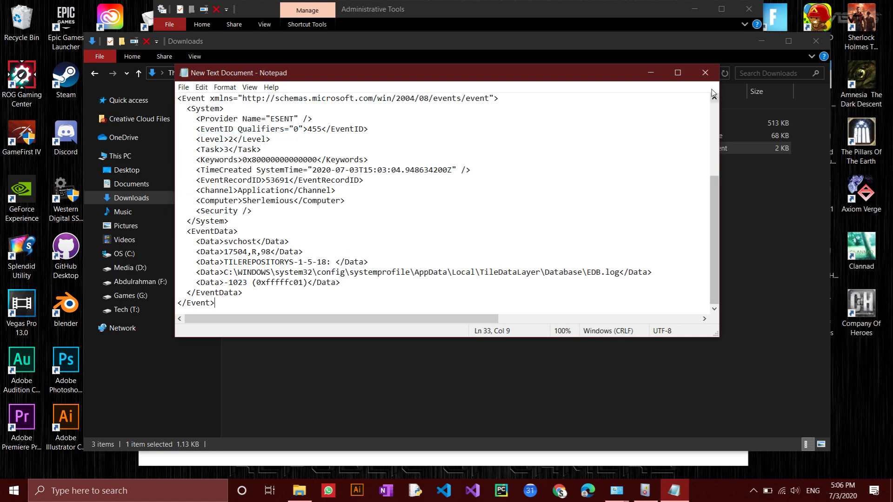